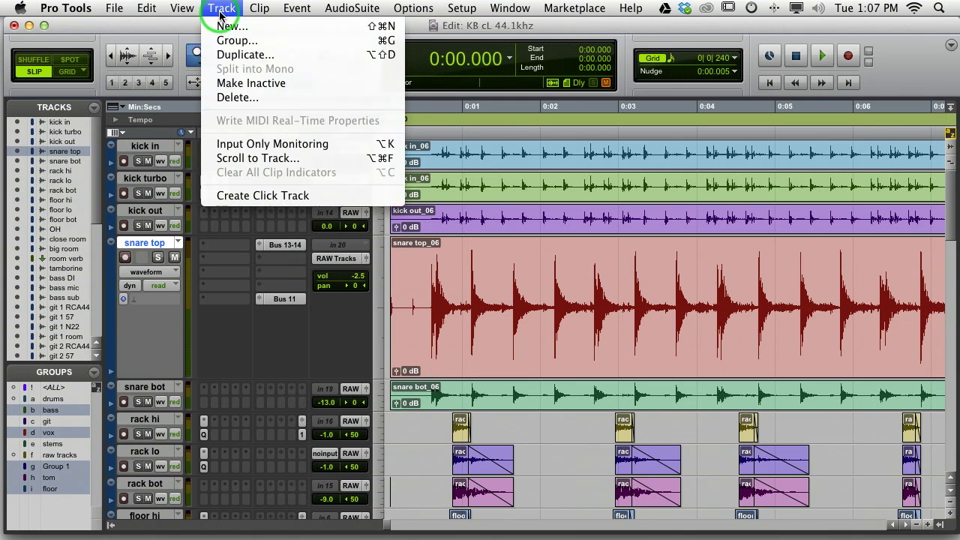
Add a new audio track below the snare top track and set its track height to large.
click(225, 27)
click(691, 234)
click(360, 377)
drag(346, 389, 504, 466)
drag(100, 387, 254, 413)
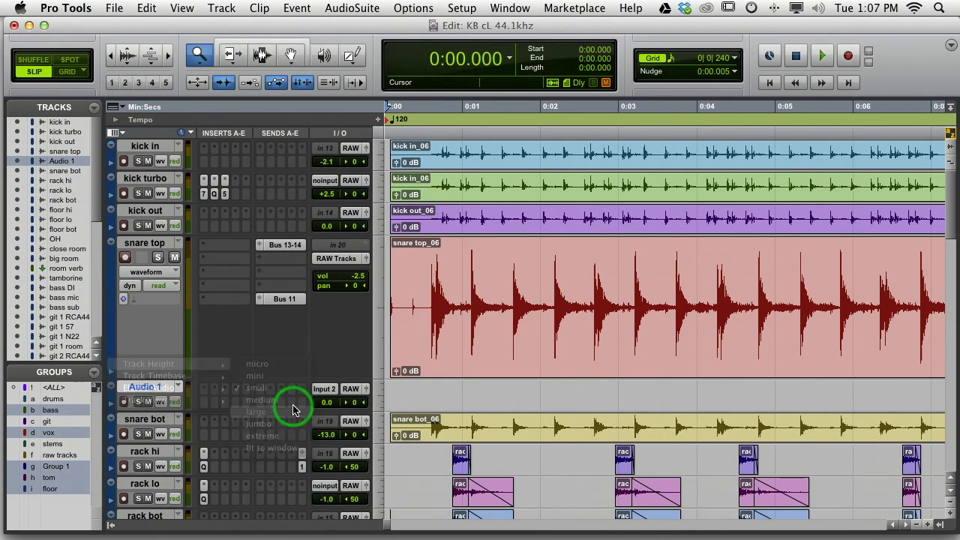
scroll(478, 429, down, 1)
scroll(478, 429, down, 1)
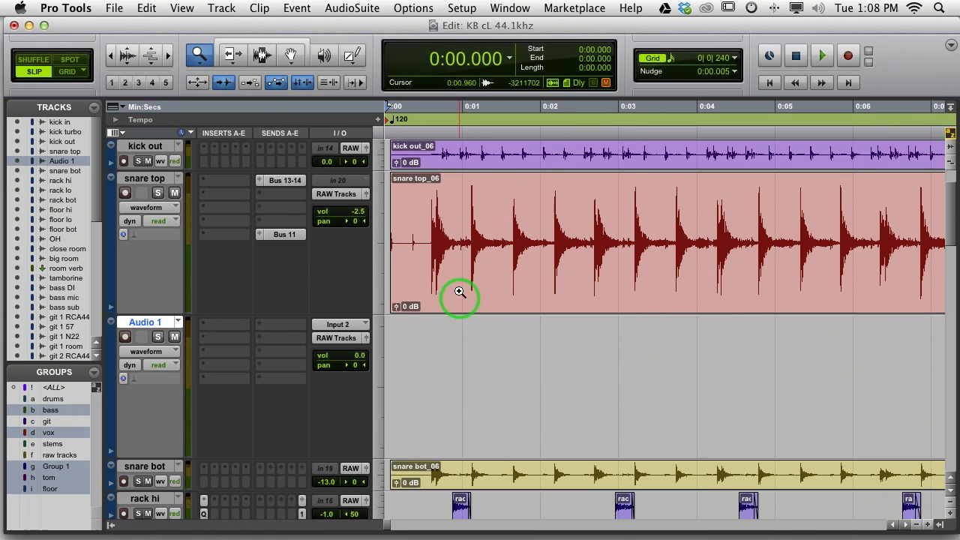
Separate the snare top clip at three consecutive transients, at 0:01.116, 0:01.648 and 0:02.178.
click(261, 54)
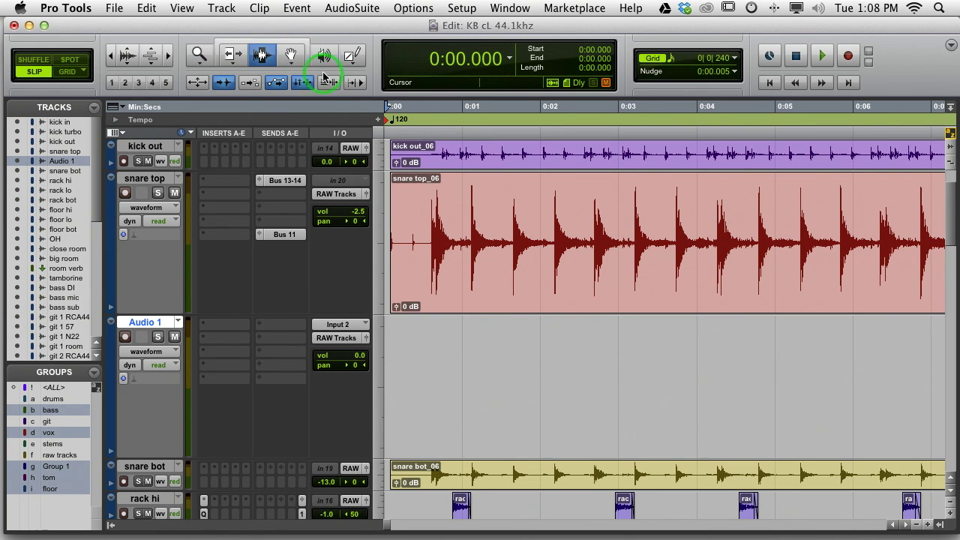
click(463, 257)
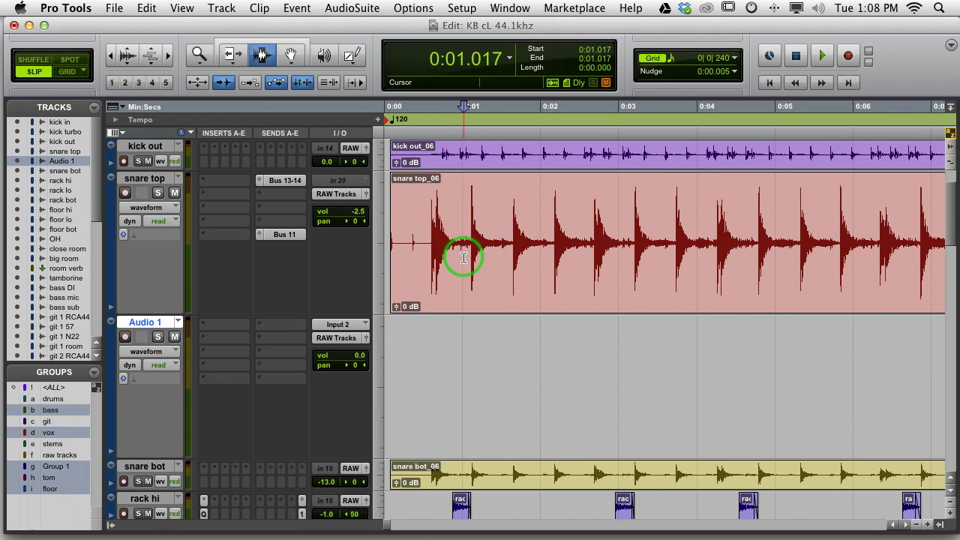
key(super+e)
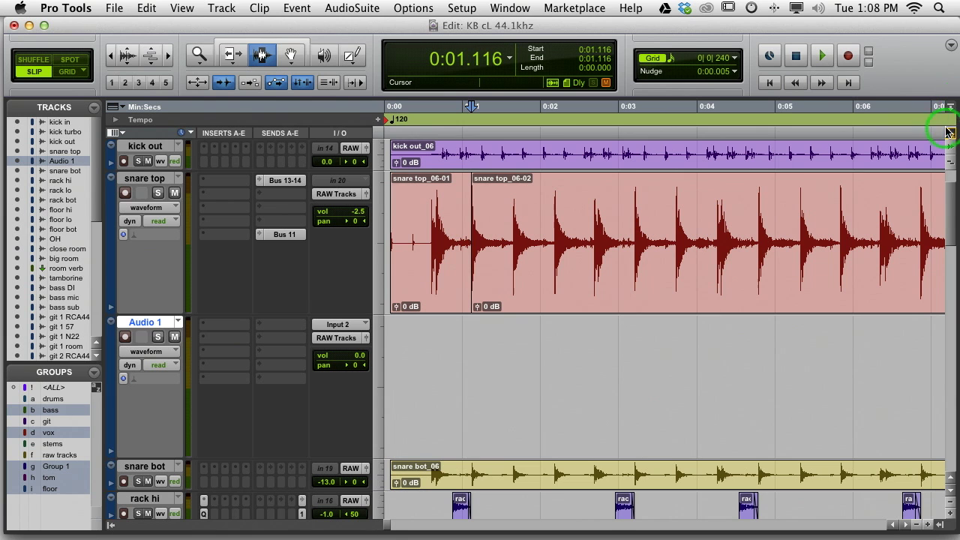
click(222, 88)
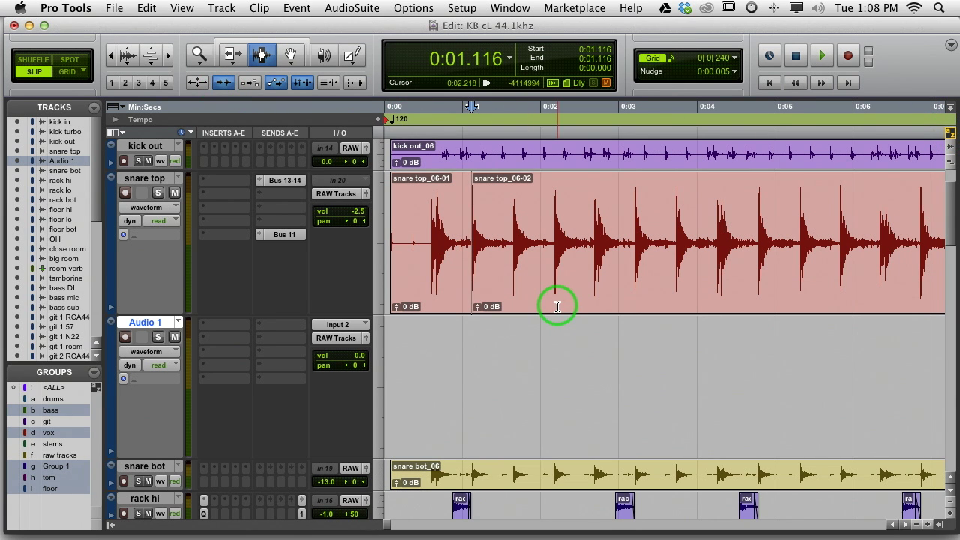
key(super+e)
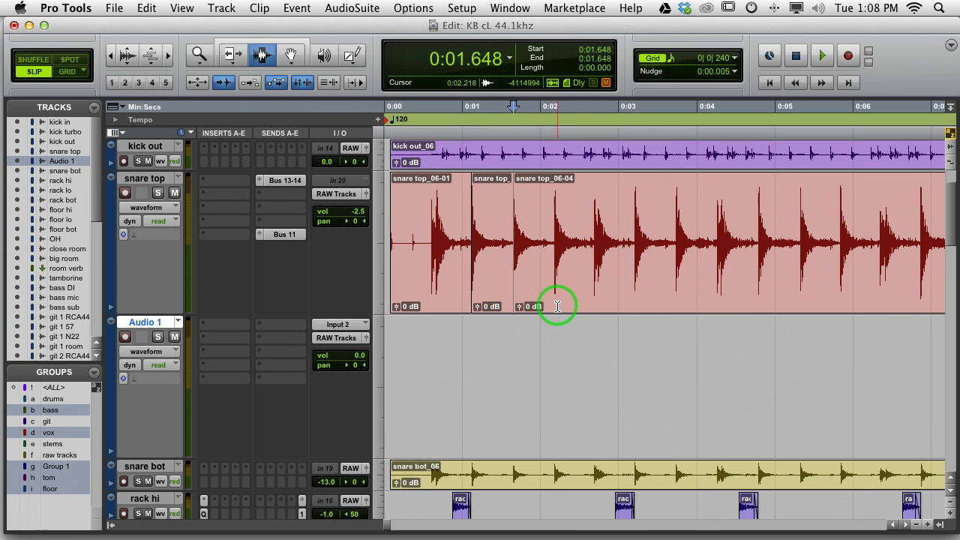
key(Tab)
key(super+e)
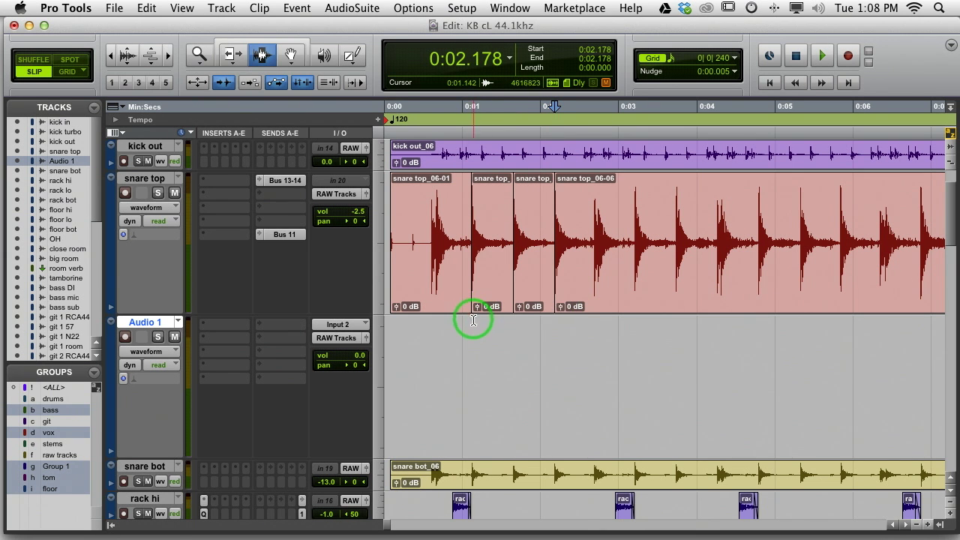
Move the Audio 1 track above snare top and copy the rack hi clip near 0:03 into it at 0:01.017.
drag(145, 322, 151, 190)
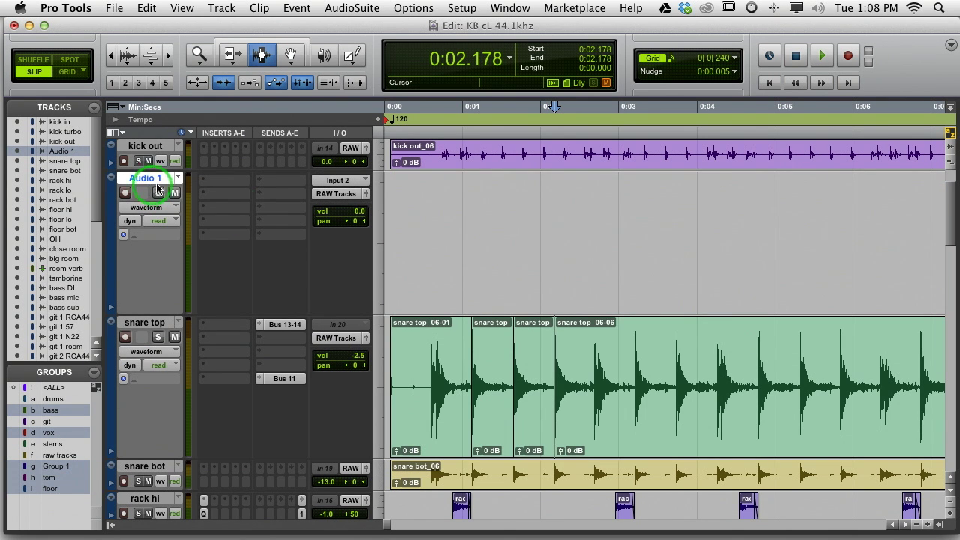
click(305, 57)
click(627, 500)
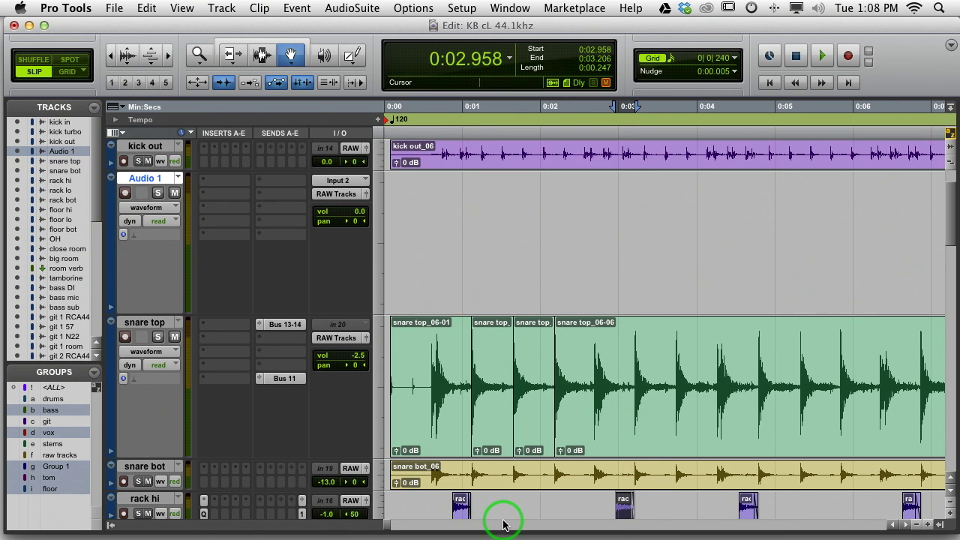
click(261, 55)
click(463, 262)
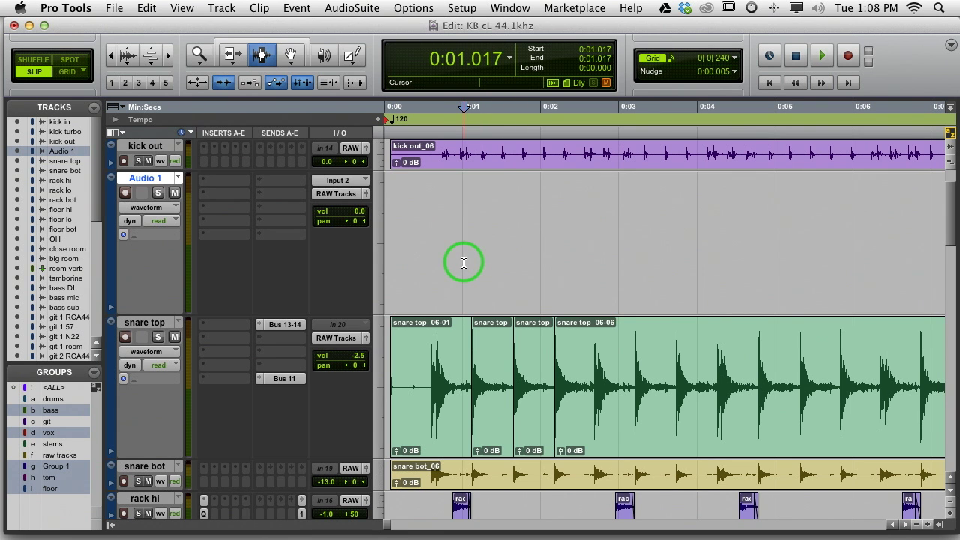
drag(626, 492, 493, 278)
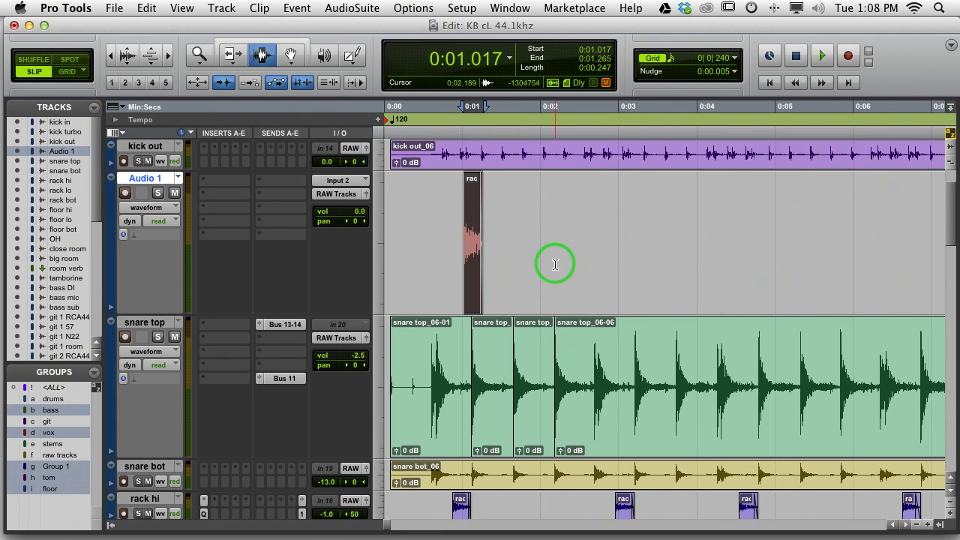
Consolidate the Audio 1 sample with trailing silence up to 0:02.323 and align its start with the snare slice at 0:01.116.
drag(472, 272, 565, 264)
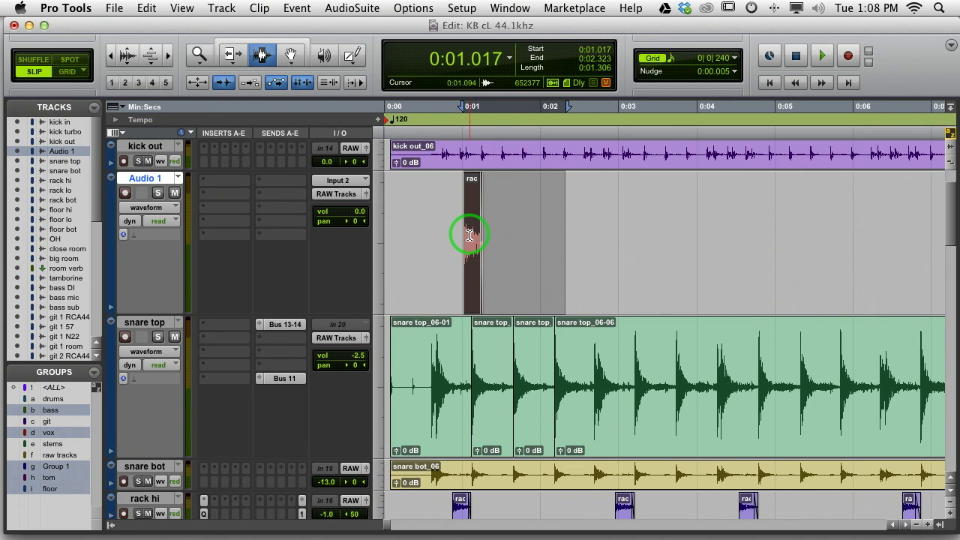
key(alt+shift+3)
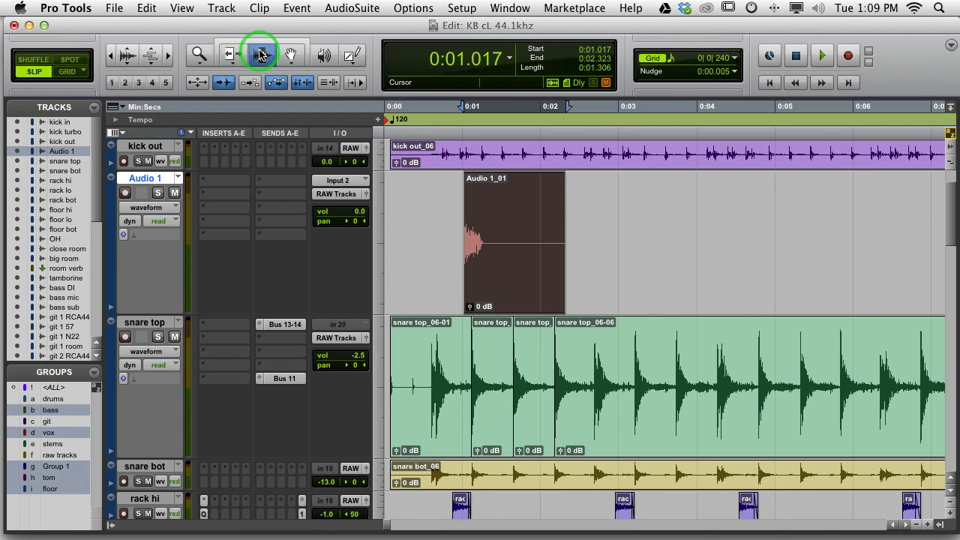
click(290, 54)
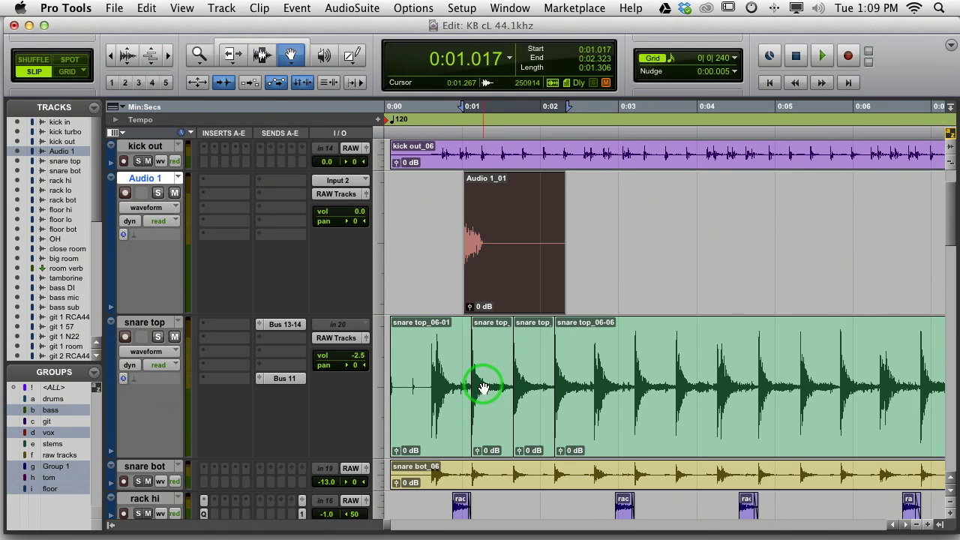
click(495, 346)
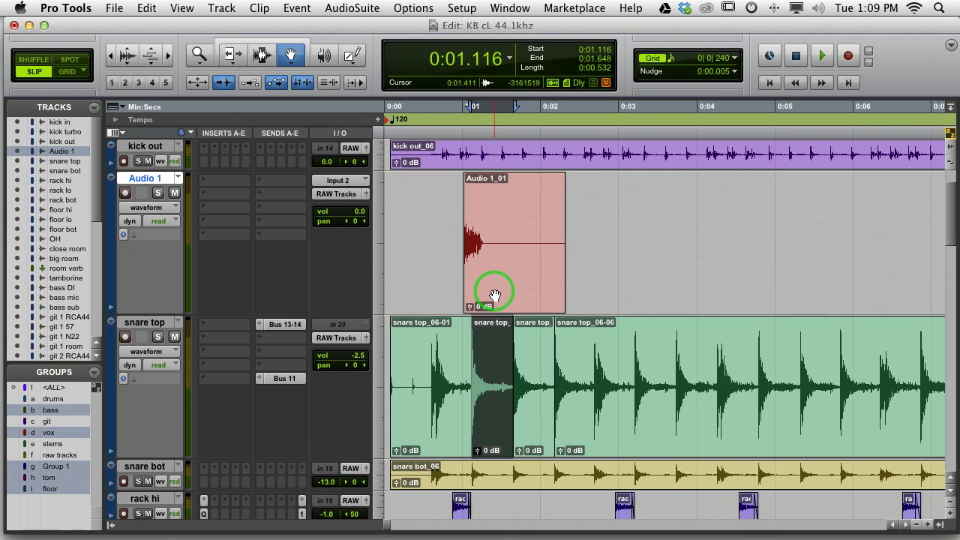
drag(496, 293, 496, 290)
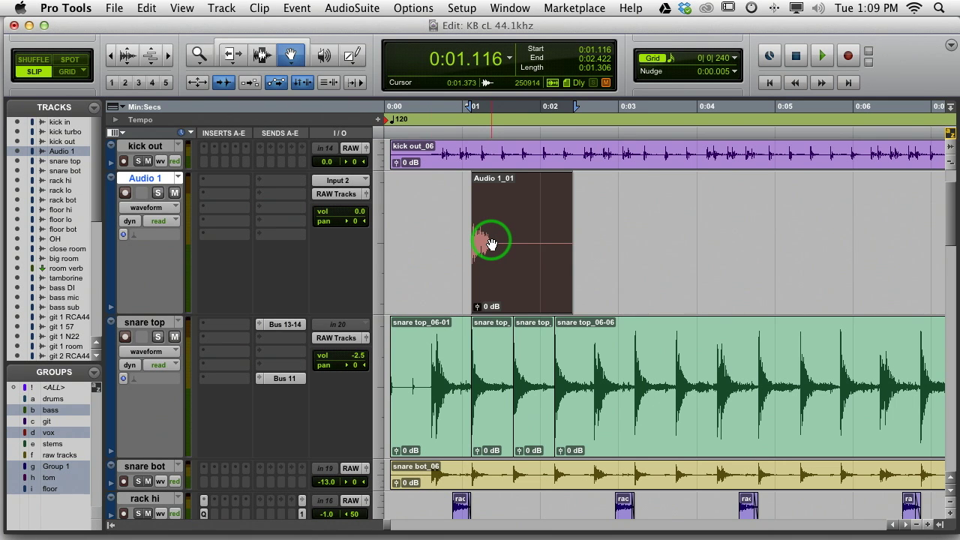
Align the Audio 1 sample's start with the snare slice at 0:01.648, and return it to the slice at 0:01.116.
click(480, 367)
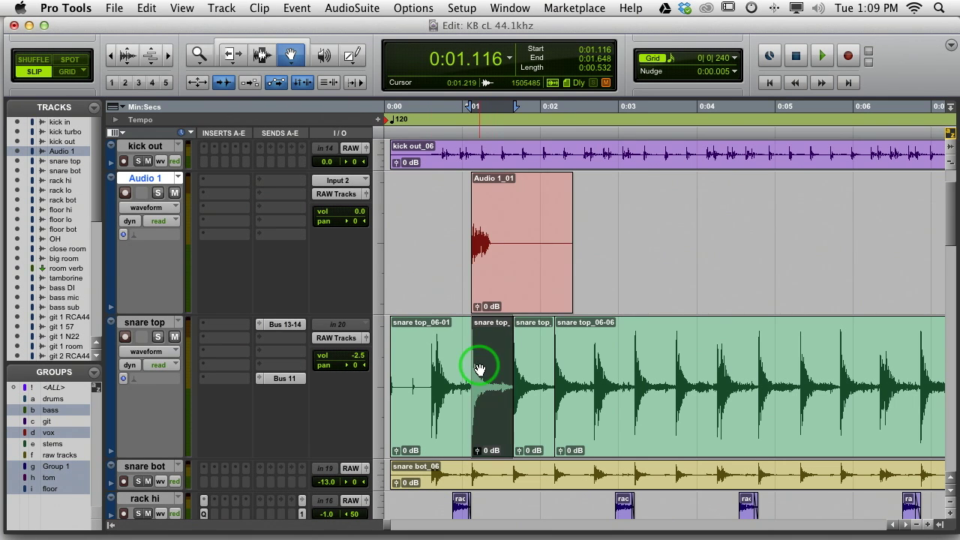
click(539, 341)
ctrl+click(531, 297)
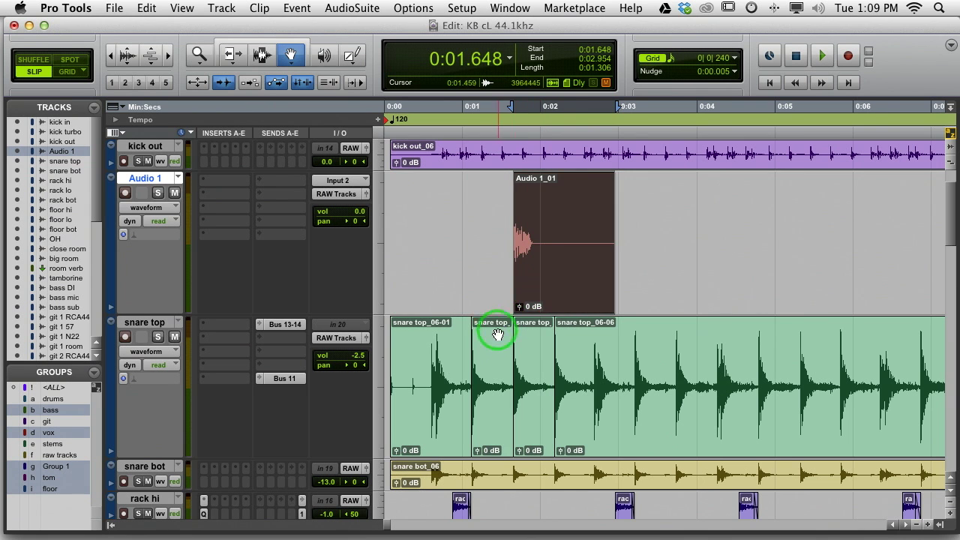
click(491, 330)
ctrl+click(533, 291)
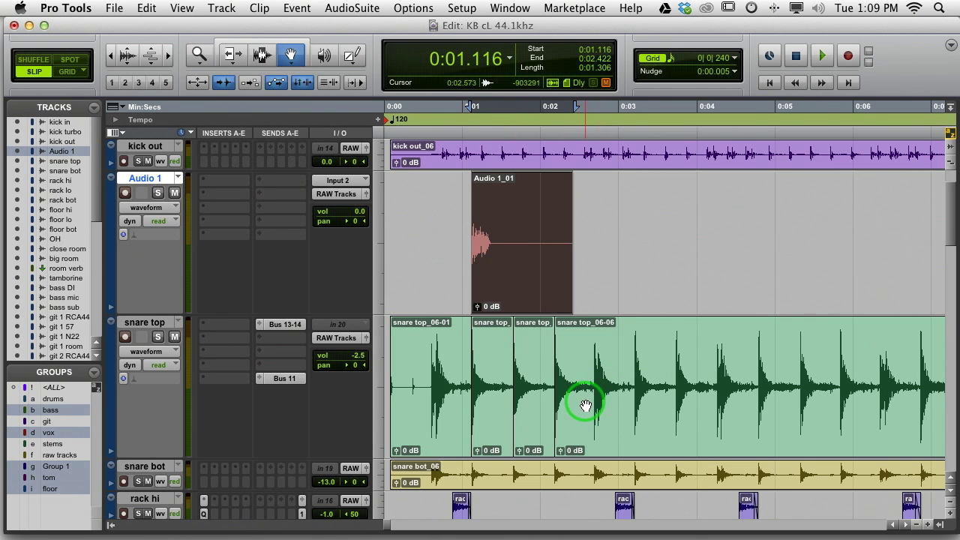
Separate the snare top clip at the next five transients after 0:02.583, ending with the hit at 0:04.789.
click(262, 55)
click(586, 404)
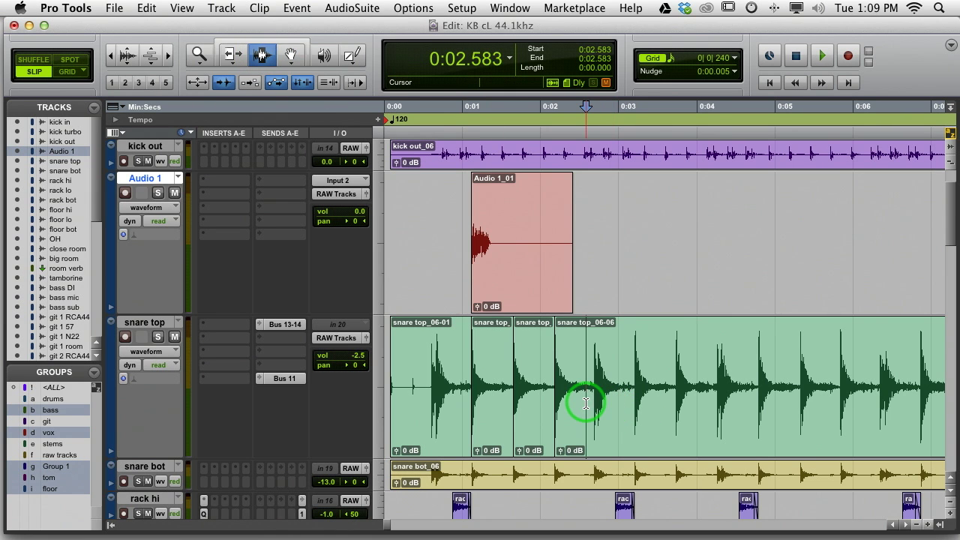
key(Tab)
key(b)
key(Tab)
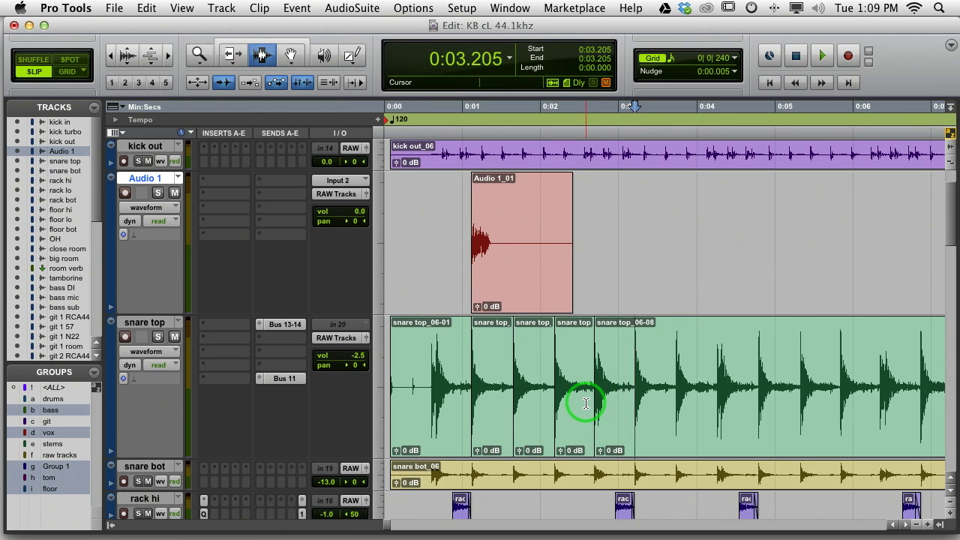
key(b)
key(Tab)
key(Tab)
key(b)
key(Tab)
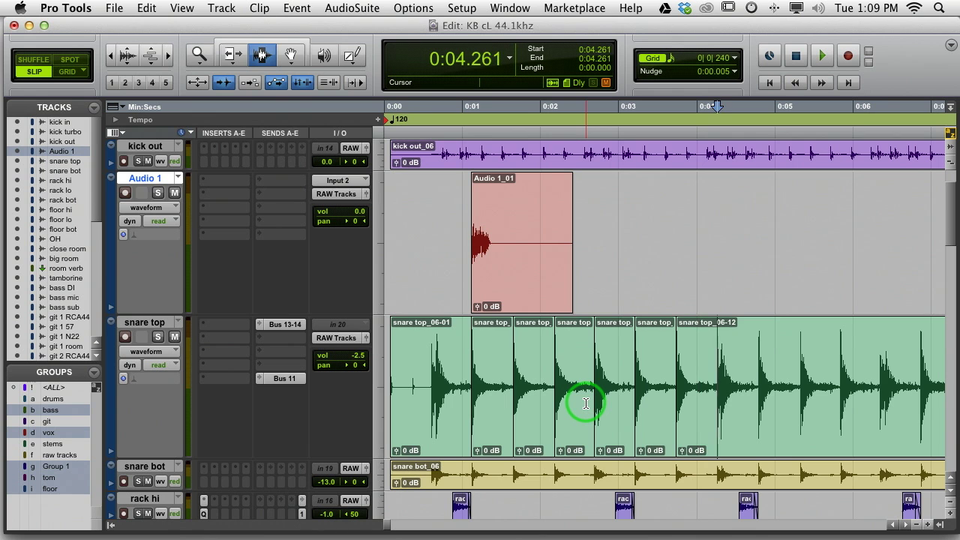
key(b)
key(Tab)
key(Tab)
key(b)
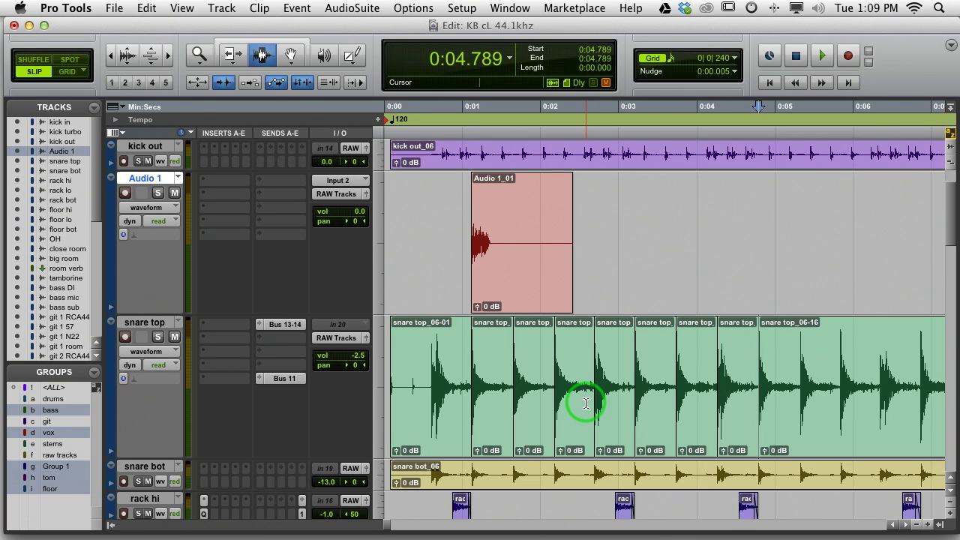
Place copies of the Audio 1 sample at the snare slices starting at 0:01.648 and 0:02.178.
click(291, 55)
drag(539, 374, 519, 276)
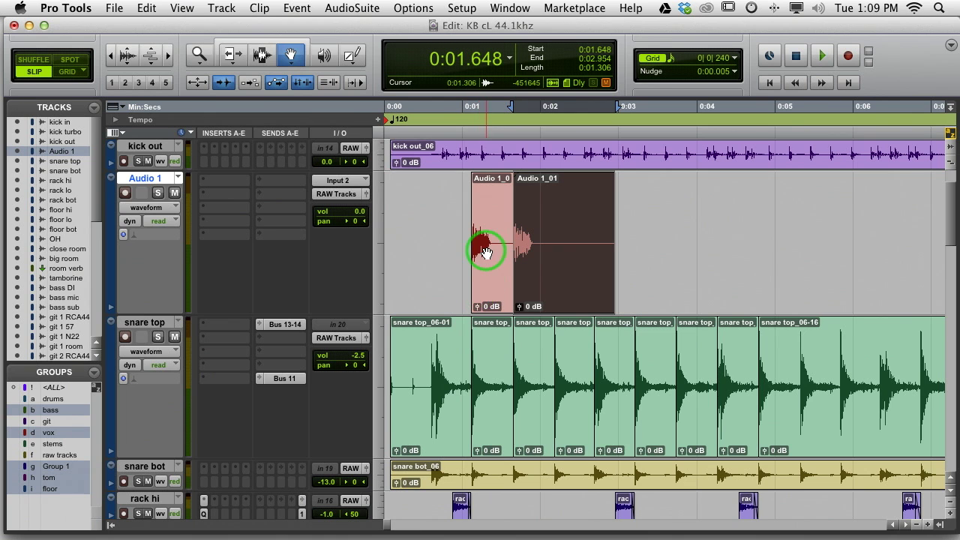
click(575, 348)
drag(572, 291, 571, 287)
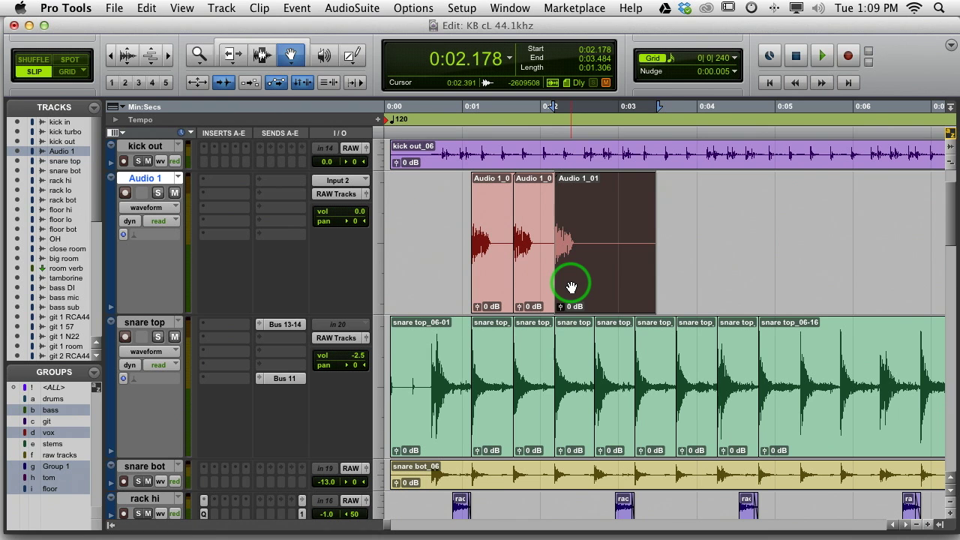
Delete the two added sample copies and extend the remaining Audio 1 clip's end back to 0:02.422.
key(Delete)
click(547, 279)
key(Delete)
click(229, 54)
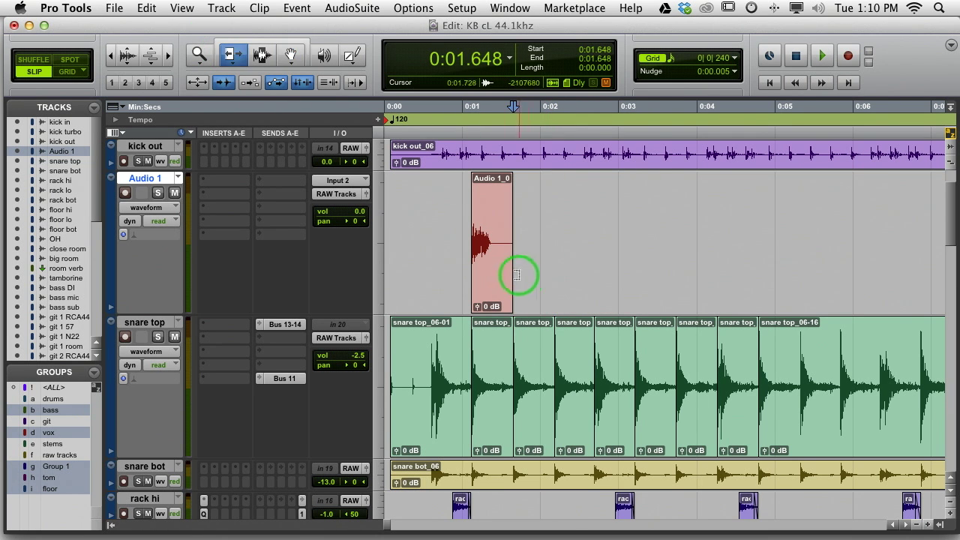
drag(505, 277, 764, 275)
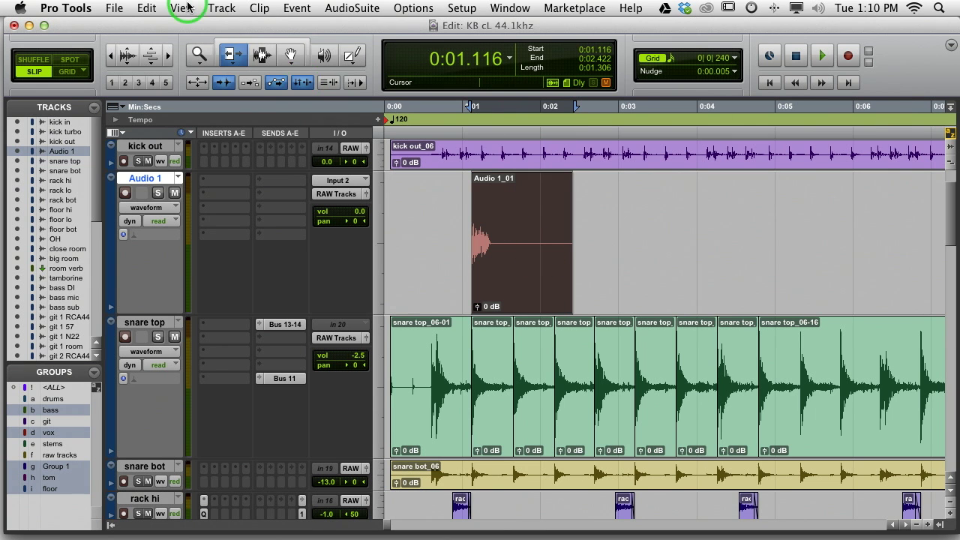
Select the whole consolidated clip on the Audio 1 track and copy it to the clipboard.
click(290, 56)
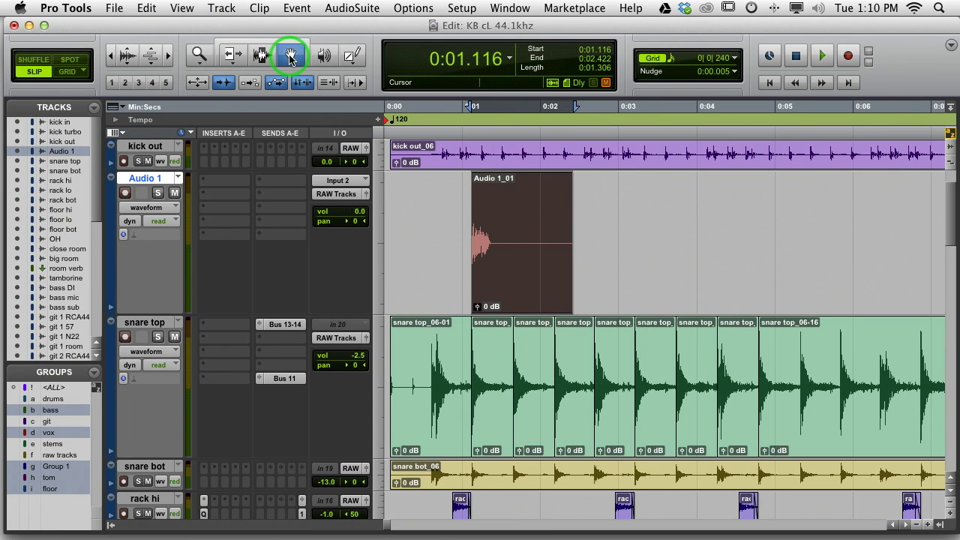
click(610, 242)
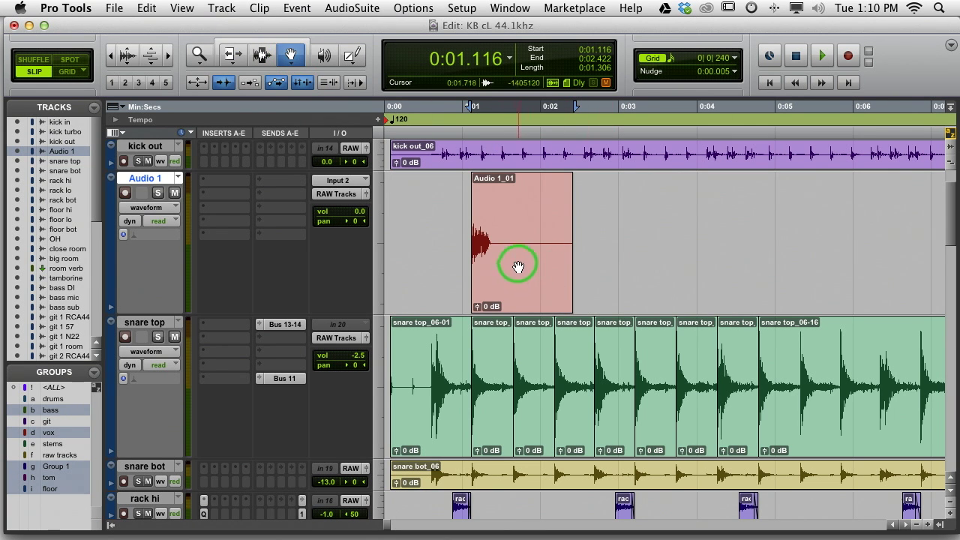
click(515, 238)
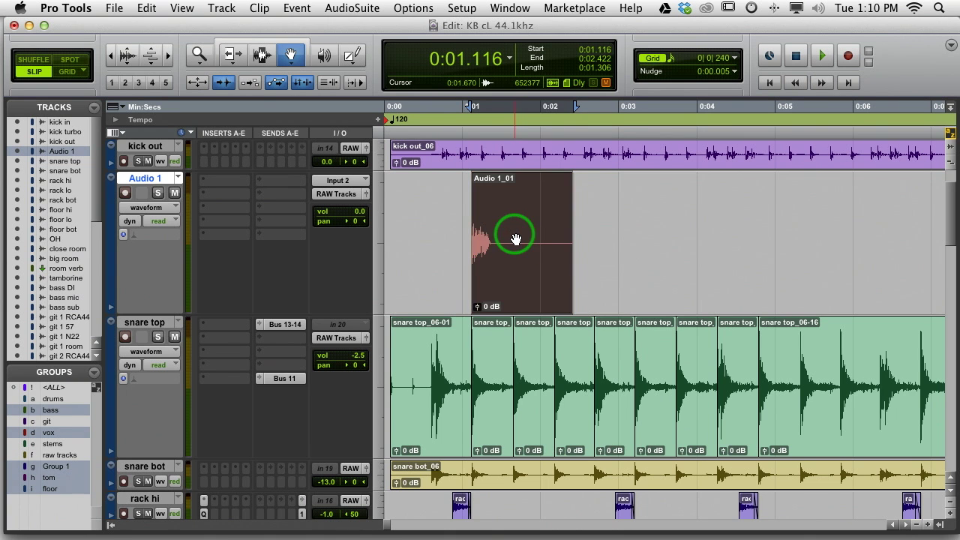
click(622, 257)
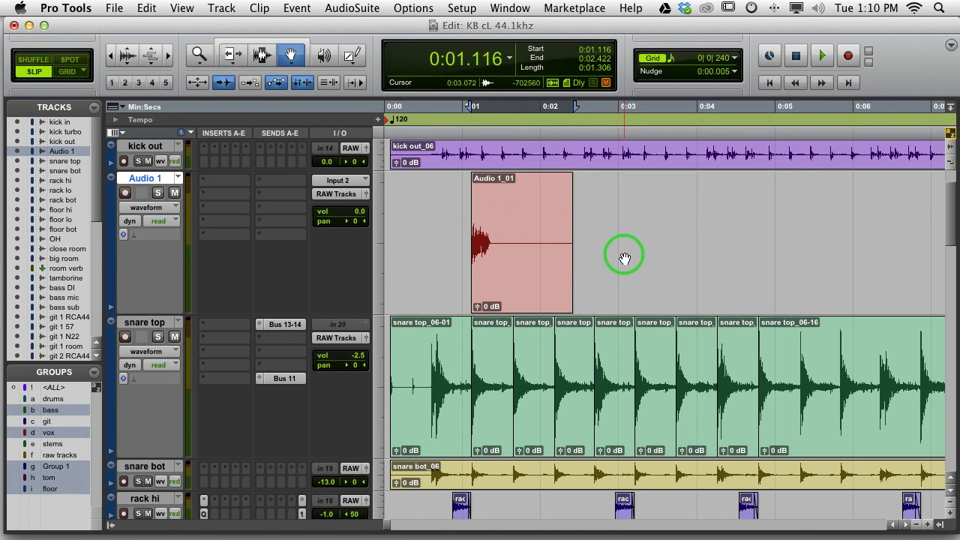
click(530, 246)
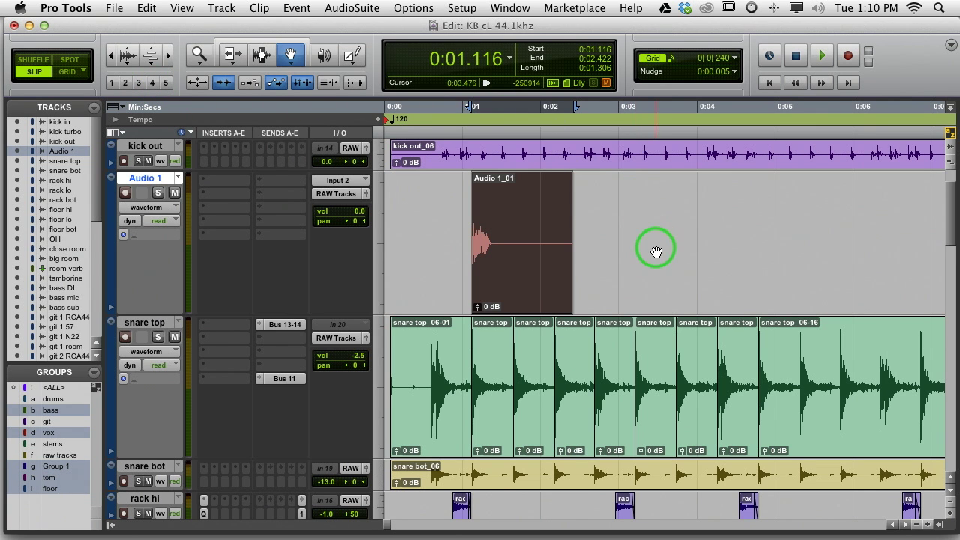
click(152, 11)
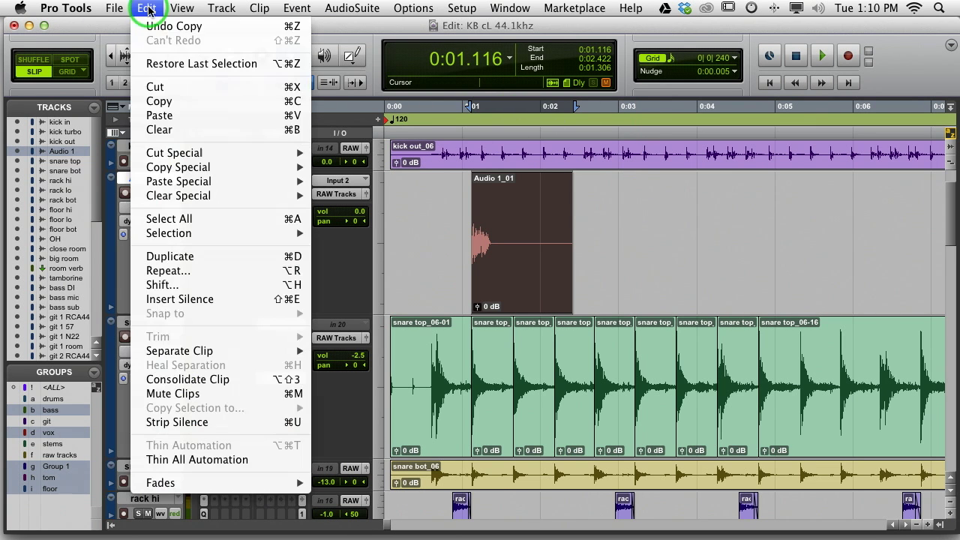
click(161, 106)
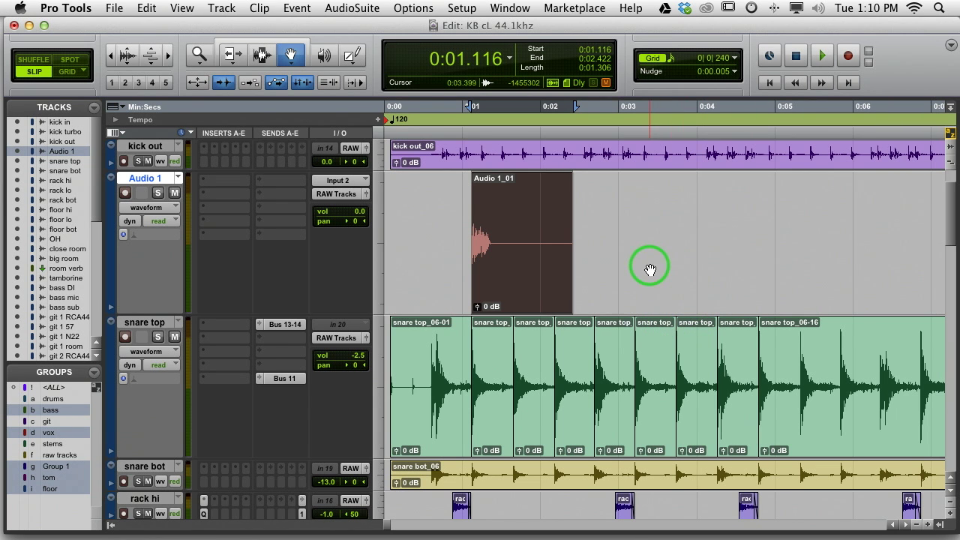
Activate the Selector tool and turn off Tab to Transient so the cursor moves by clip boundaries.
click(291, 58)
click(266, 56)
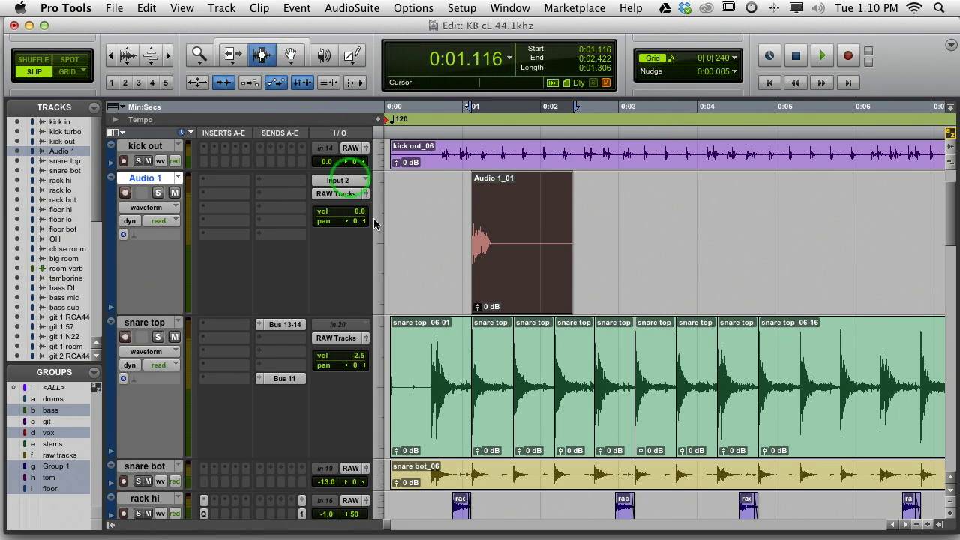
click(455, 365)
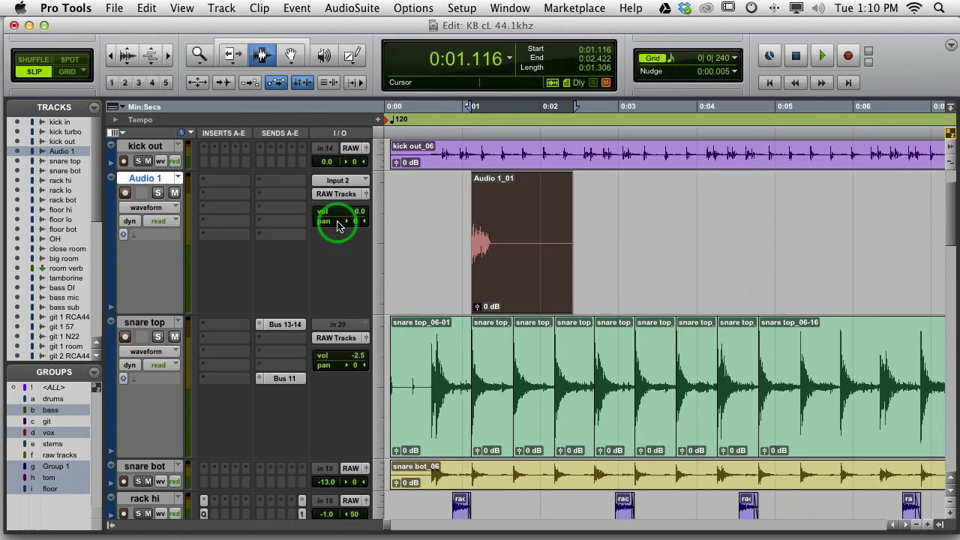
Place the edit cursor in the first snare top clip and step it through the slice boundaries to 0:03.732.
click(460, 358)
key(Tab)
key(Tab)
key(Tab)
key(Tab)
key(Tab)
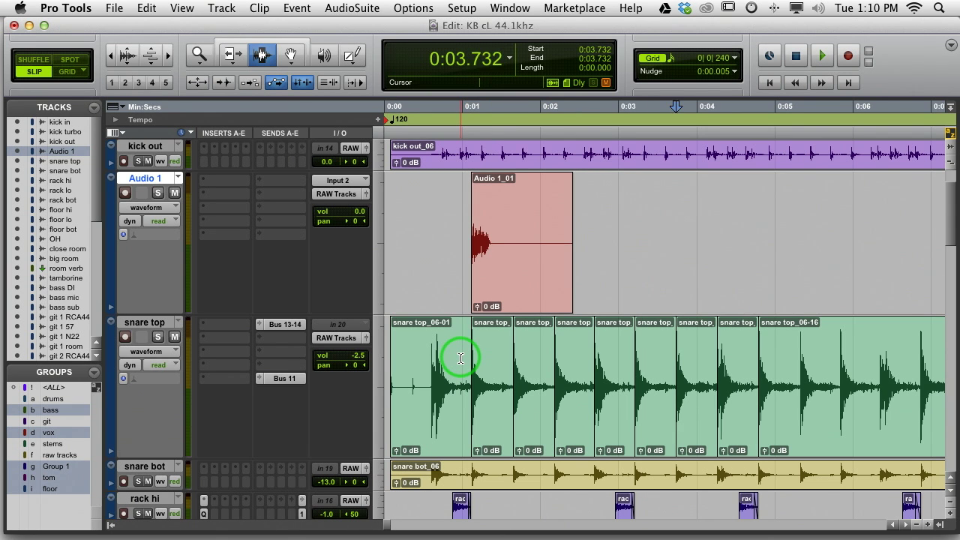
Move the edit cursor along the snare top slice boundaries to 0:01.648 and paste the sample there on the Audio 1 track.
click(454, 364)
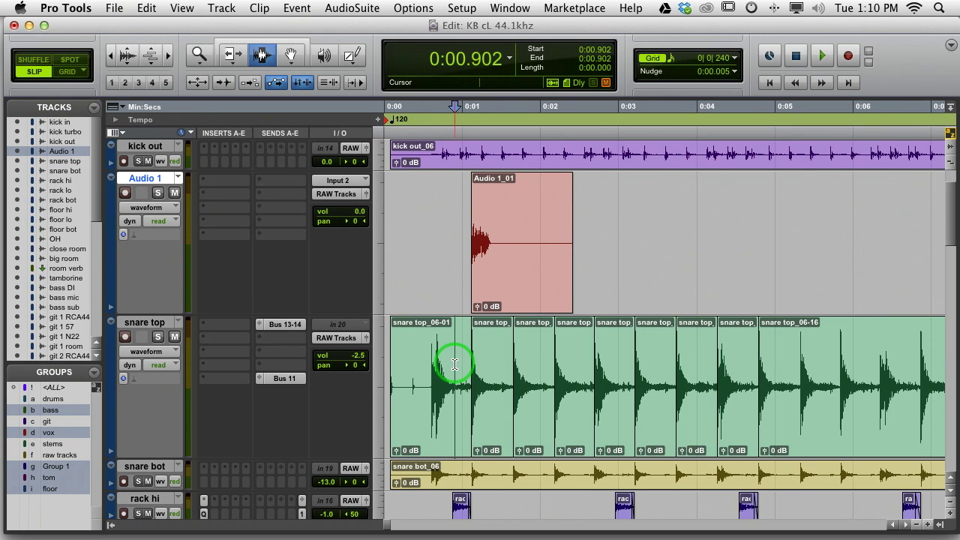
key(Tab)
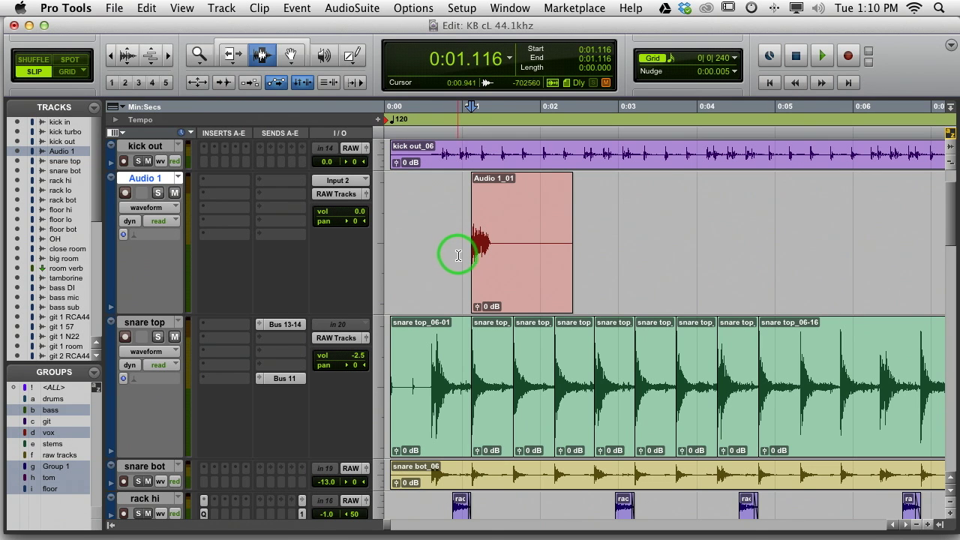
click(512, 248)
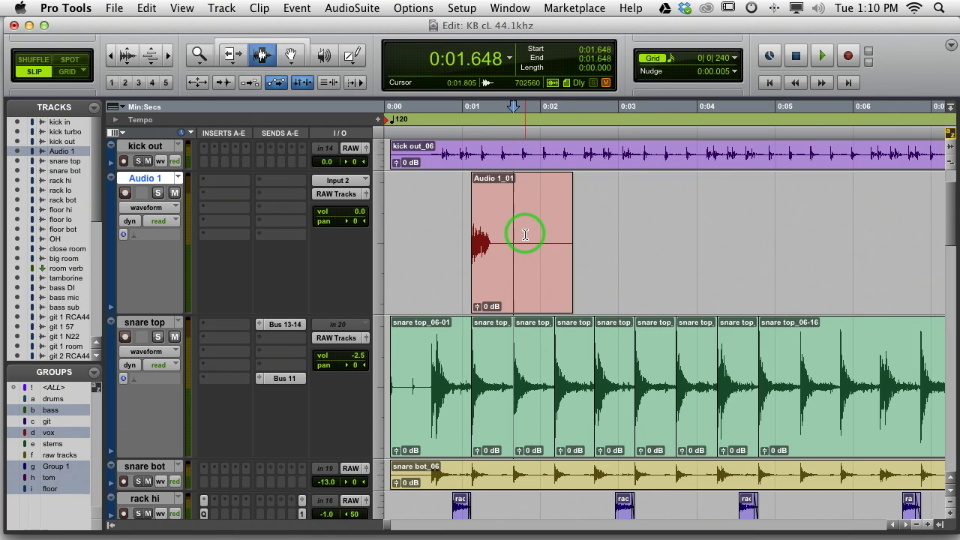
key(super+v)
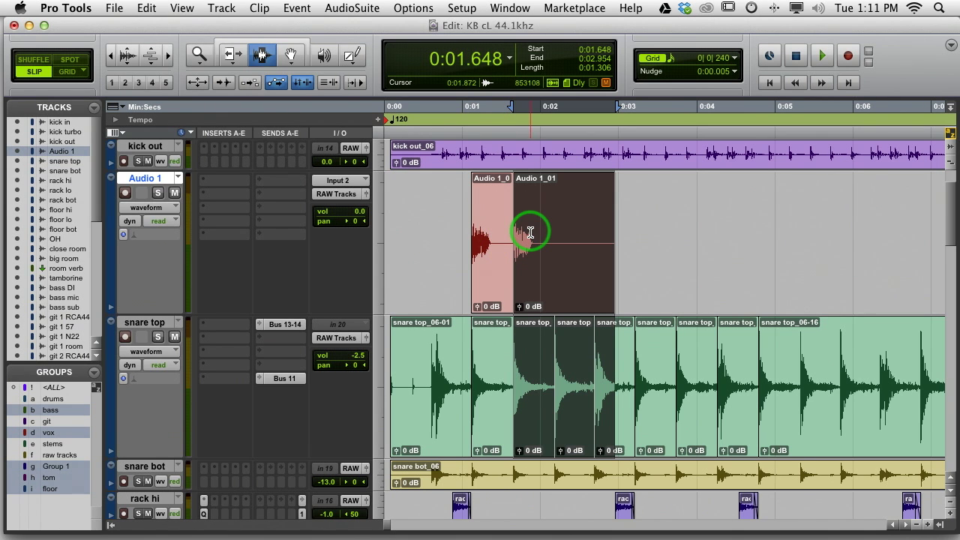
Paste the sample on the Audio 1 track at each following snare slice from 0:02.178 to 0:04.789, plus a copy at 0:06.095.
key(super+d)
key(super+d)
key(super+d)
key(super+d)
key(super+d)
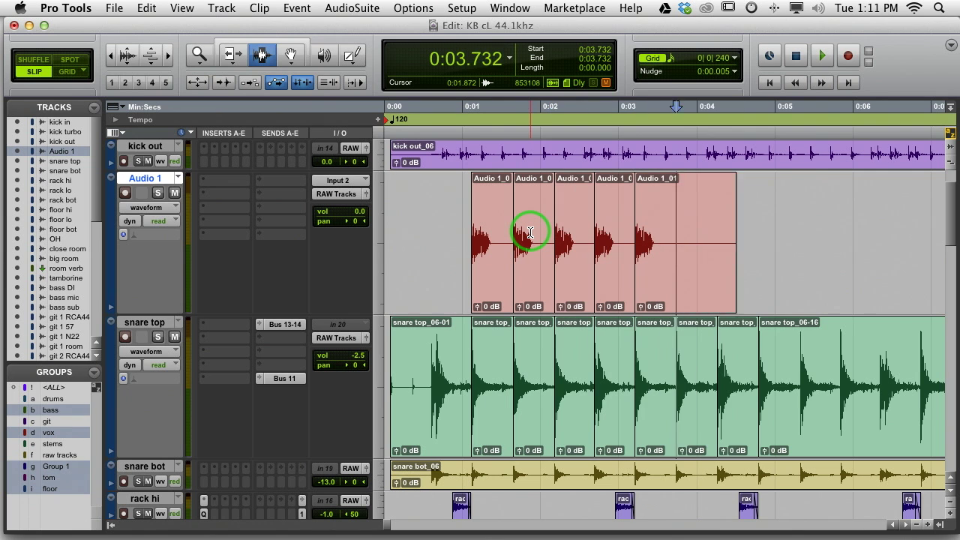
key(super+d)
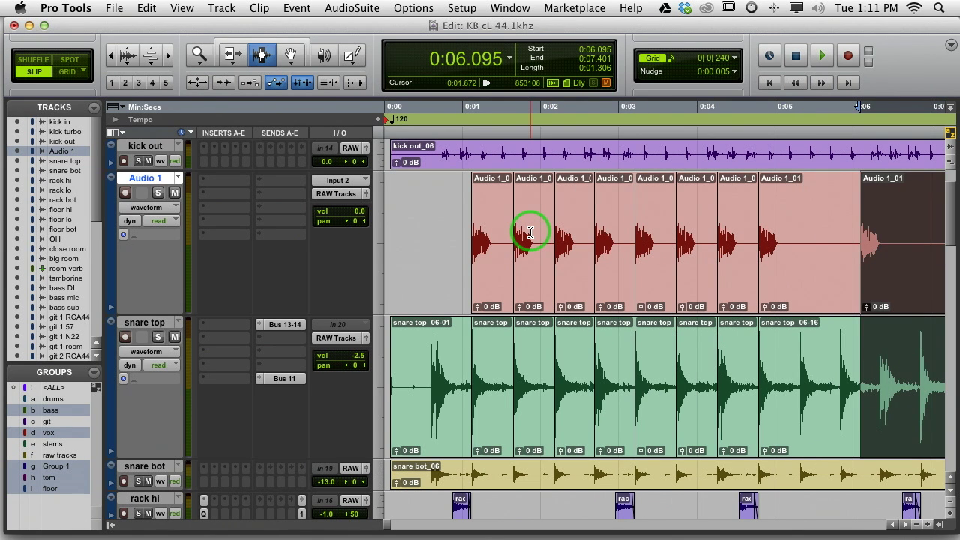